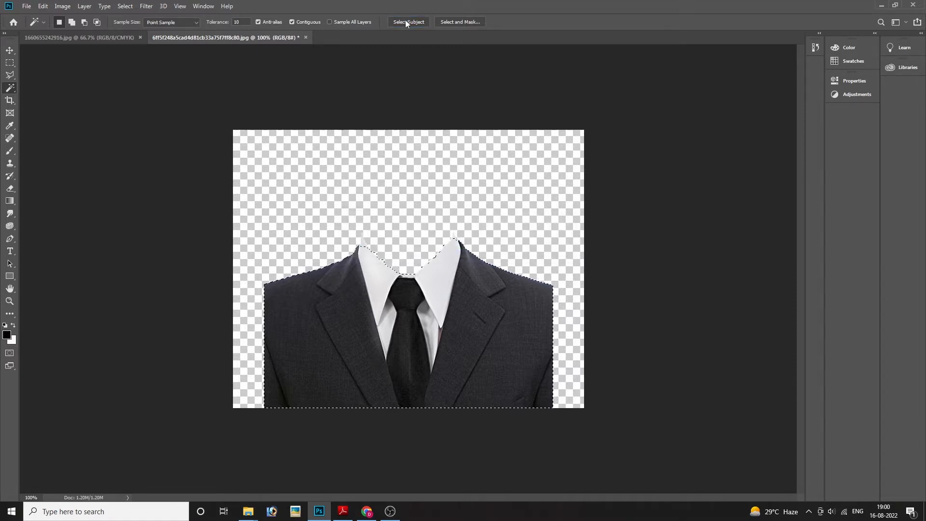
# Feather the suit selection by 1 pixel, then copy and paste the suit into the portrait photo.
pyautogui.rightClick(433, 308)
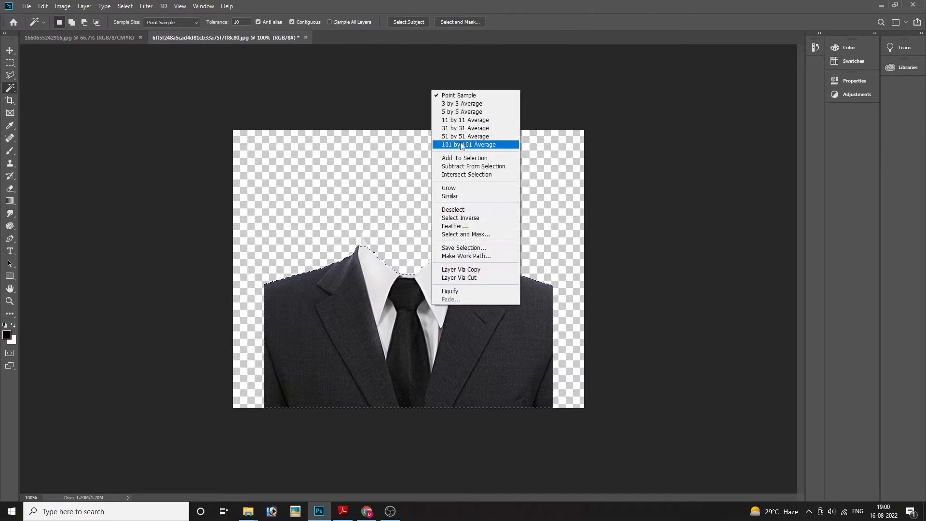
pyautogui.click(463, 225)
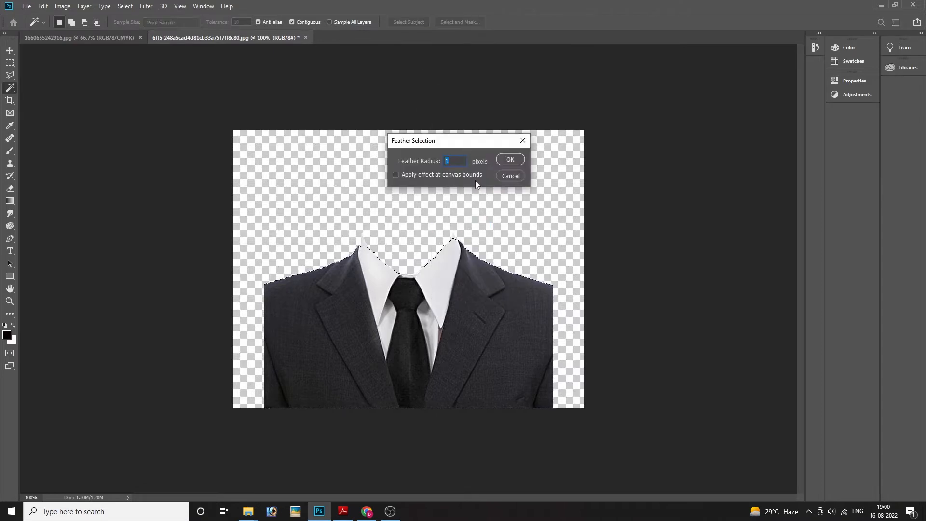
pyautogui.click(509, 162)
pyautogui.hotkey('ctrl', 'BackSpace')
pyautogui.hotkey('ctrl', 'Tab')
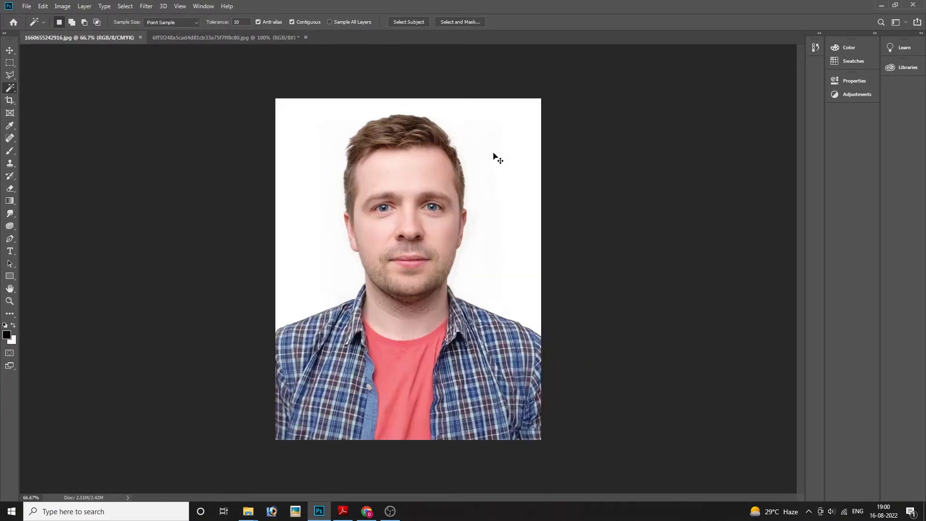
pyautogui.hotkey('ctrl', 'v')
# Move the pasted suit over the man's shirt and scale it to about 144% so it spans his shoulders.
pyautogui.moveTo(448, 289); pyautogui.dragTo(446, 376)
pyautogui.hotkey('ctrl', 't')
pyautogui.moveTo(504, 314); pyautogui.dragTo(569, 260)
pyautogui.moveTo(471, 313); pyautogui.dragTo(431, 335)
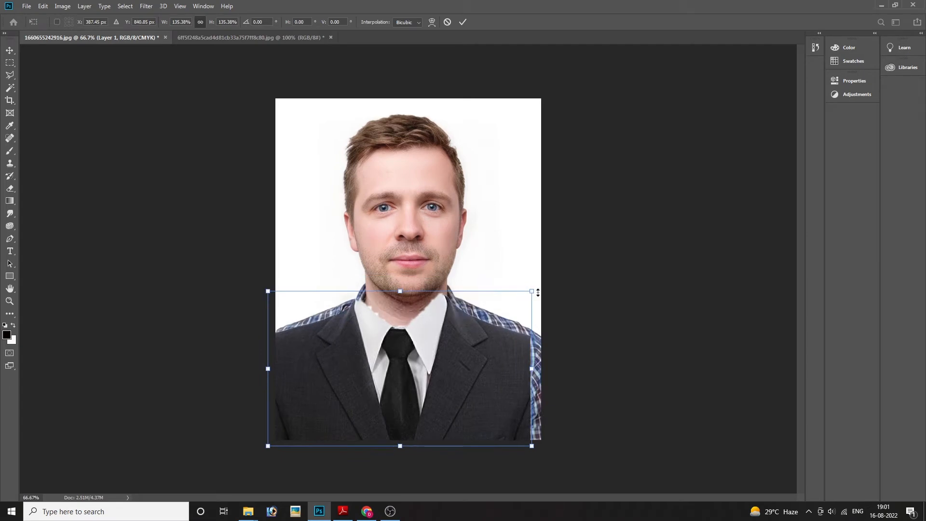
pyautogui.moveTo(539, 288)
pyautogui.mouseDown()
pyautogui.moveTo(552, 279)
pyautogui.moveTo(539, 298)
pyautogui.mouseUp()
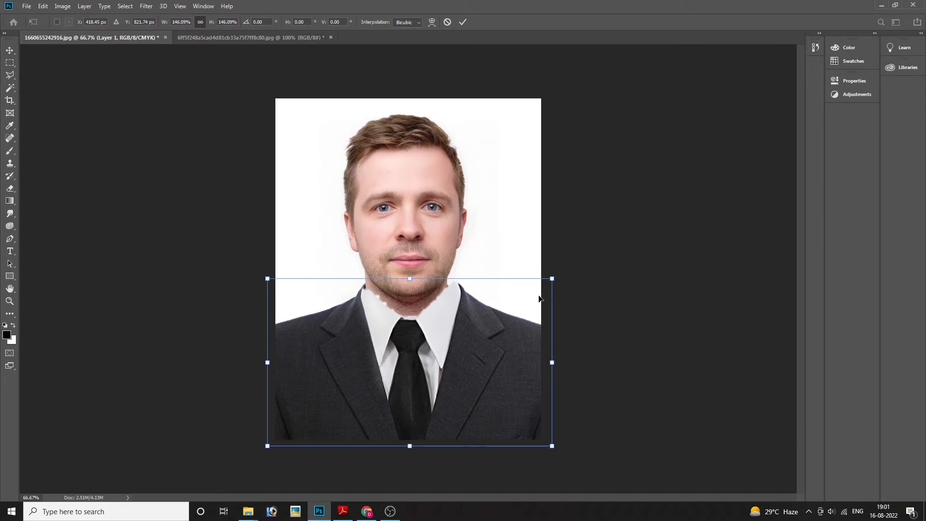
pyautogui.moveTo(550, 278); pyautogui.dragTo(542, 285)
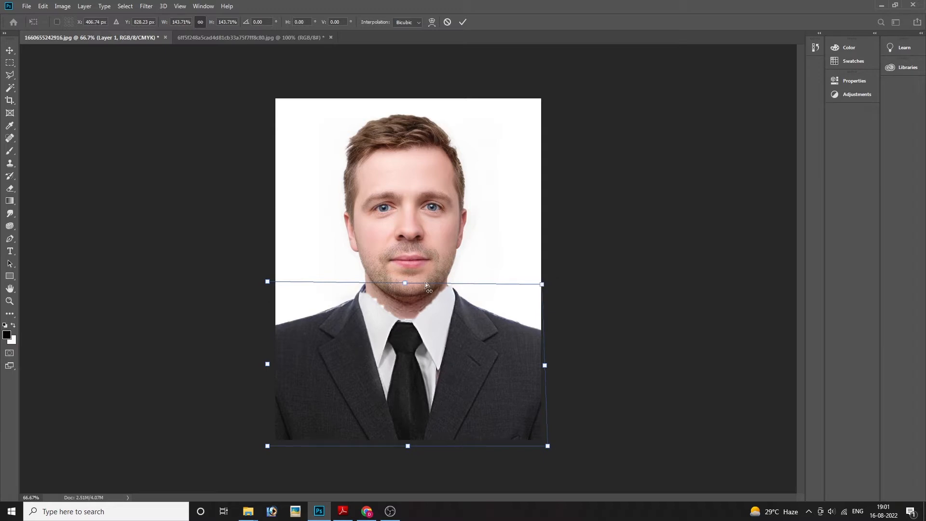
# Distort the suit's upper corners to fit the collar and shoulders to the man's neck, and apply the transform.
pyautogui.moveTo(265, 276); pyautogui.dragTo(267, 267)
pyautogui.moveTo(541, 285); pyautogui.dragTo(531, 288)
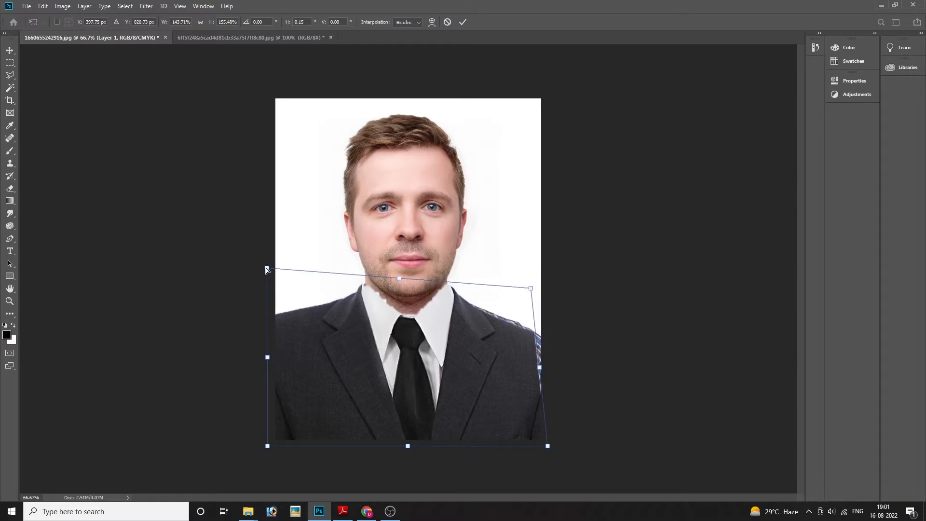
pyautogui.moveTo(267, 269); pyautogui.dragTo(273, 268)
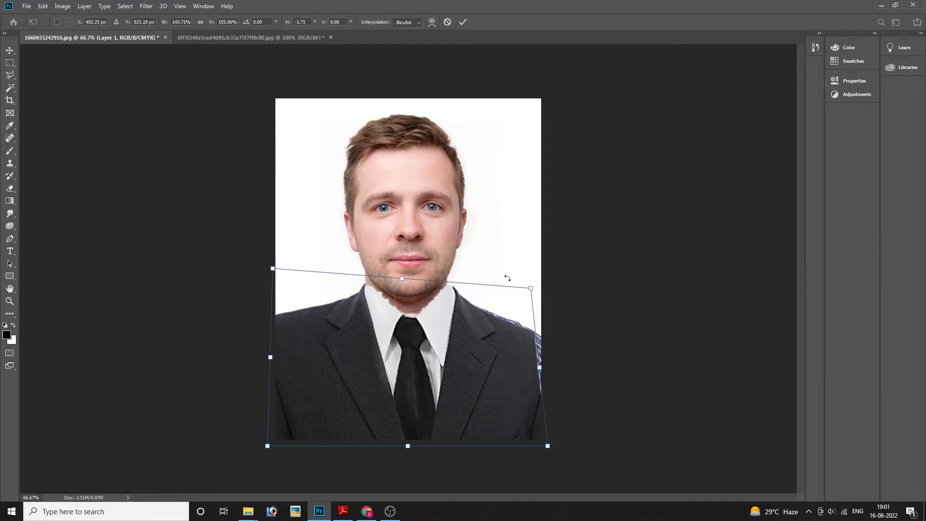
pyautogui.press('Return')
# Select the suit's sleeve strip at the photo's right edge and stretch it outward over the exposed plaid shirt, then deselect.
pyautogui.press('w')
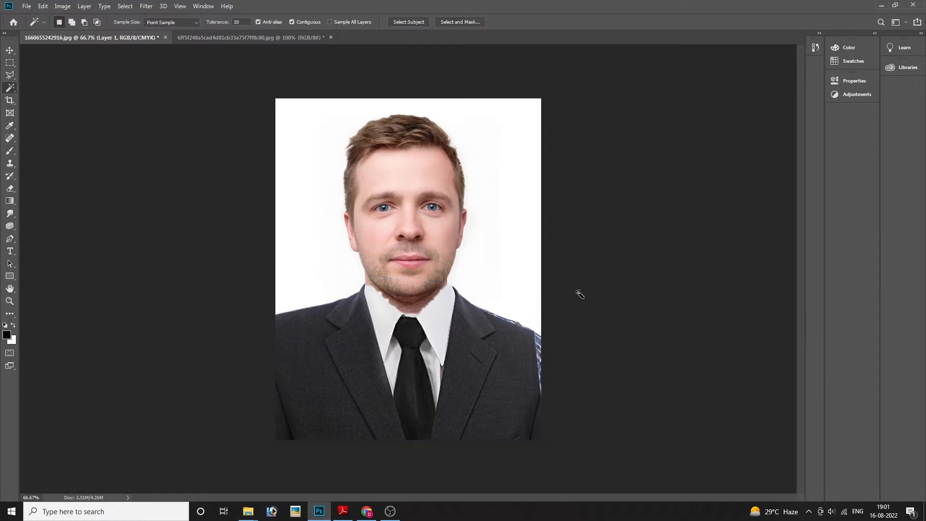
pyautogui.click(10, 63)
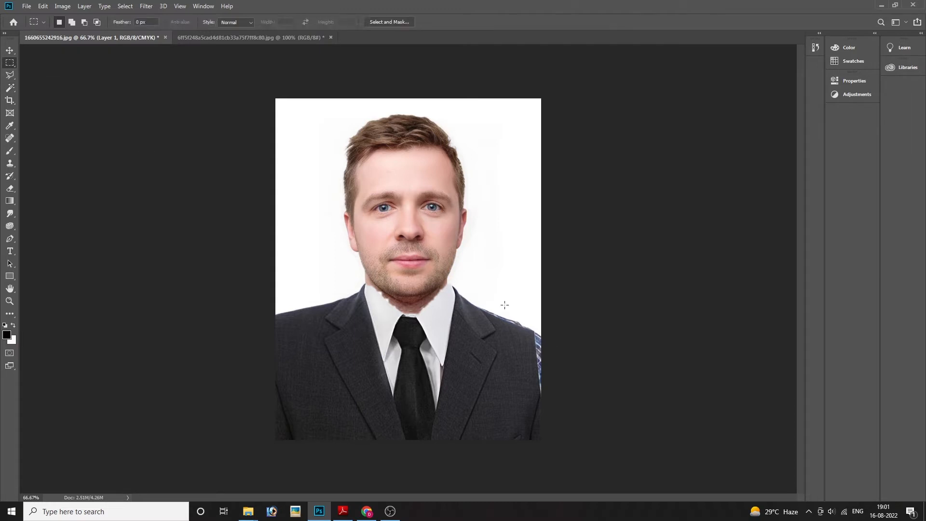
pyautogui.moveTo(514, 311); pyautogui.dragTo(637, 473)
pyautogui.hotkey('ctrl', 't')
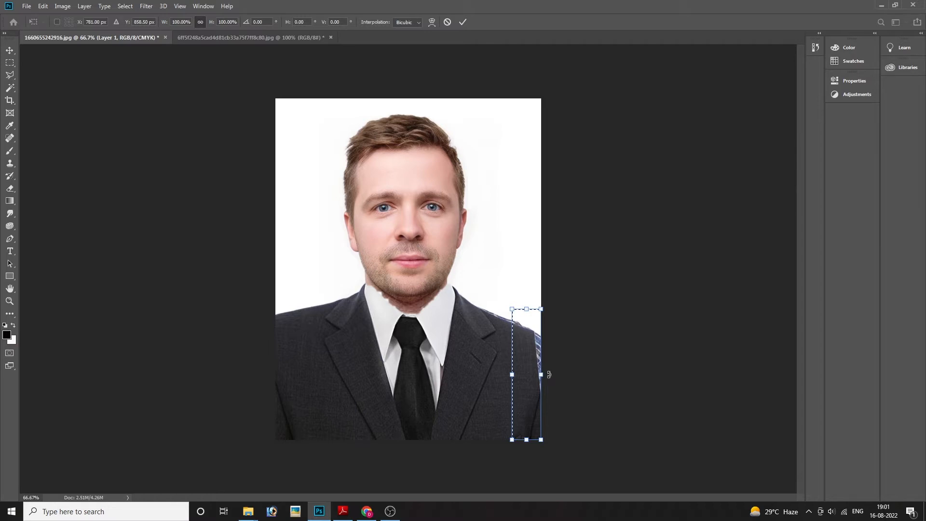
pyautogui.moveTo(540, 375); pyautogui.dragTo(554, 375)
pyautogui.press('Return')
pyautogui.hotkey('ctrl', 'd')
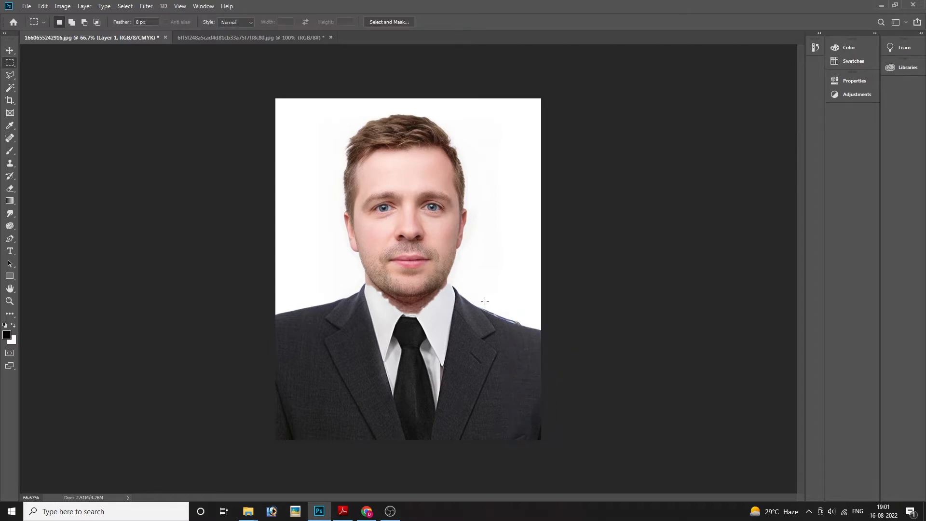
# Outline the neck and the jagged inner edges of the shirt collar with a polygonal lasso selection.
pyautogui.hotkey('ctrl', '+')
pyautogui.hotkey('ctrl', '+')
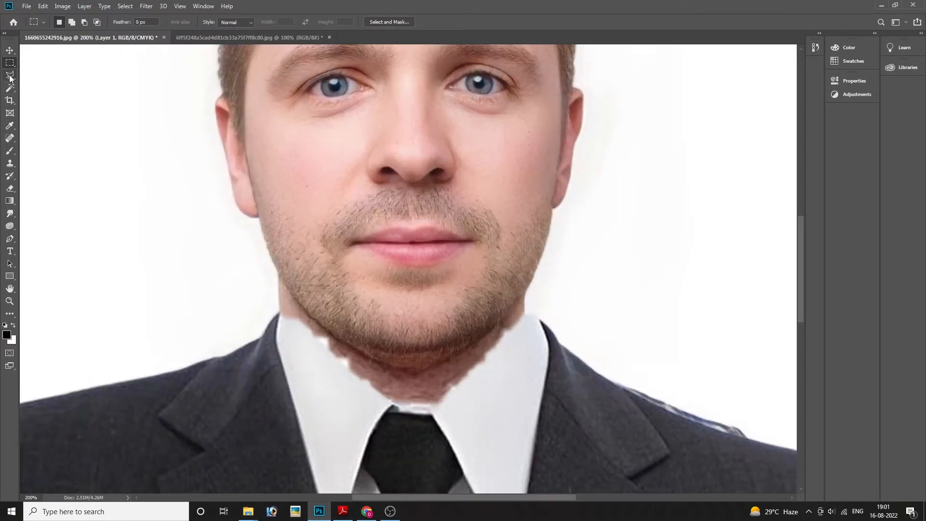
pyautogui.click(9, 75)
pyautogui.click(279, 312)
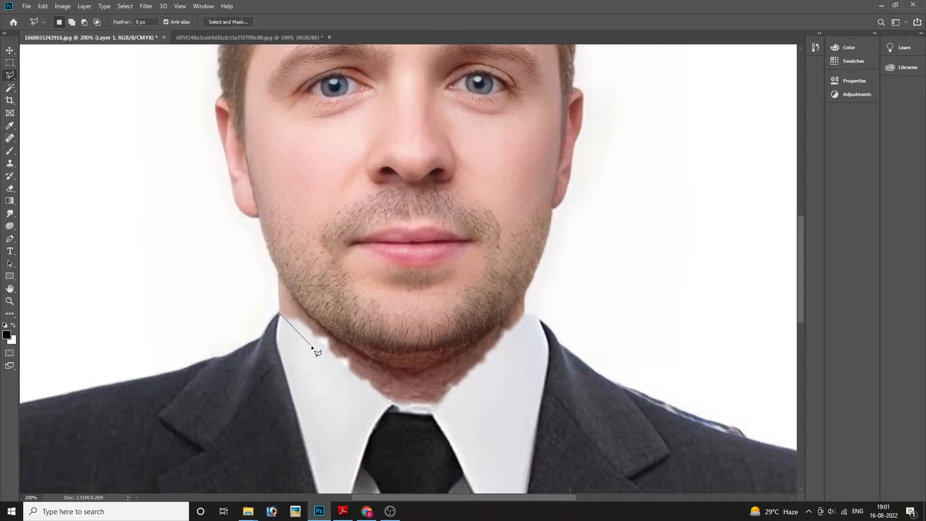
pyautogui.click(367, 391)
pyautogui.click(391, 403)
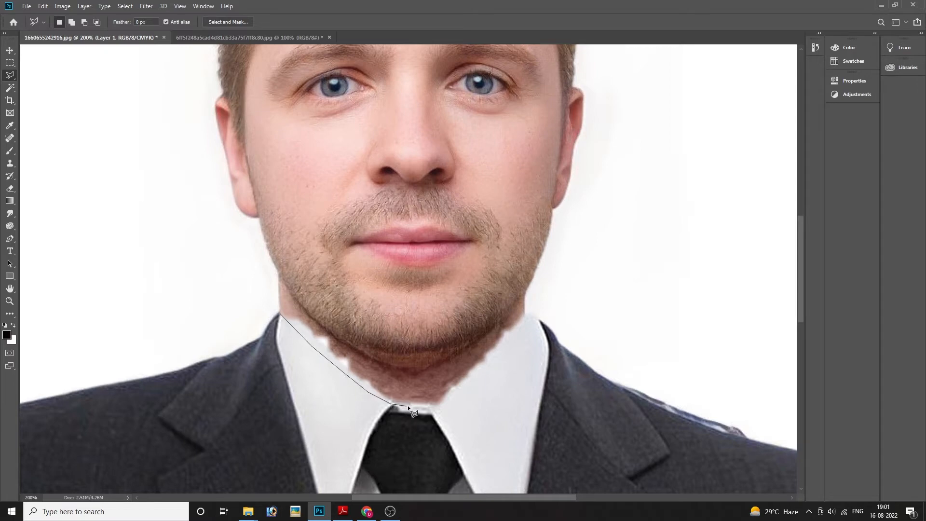
pyautogui.click(437, 405)
pyautogui.click(506, 340)
pyautogui.click(496, 279)
pyautogui.doubleClick(340, 250)
# Feather the neck selection by 1 pixel, delete the jagged collar remnants inside it, and deselect.
pyautogui.rightClick(419, 296)
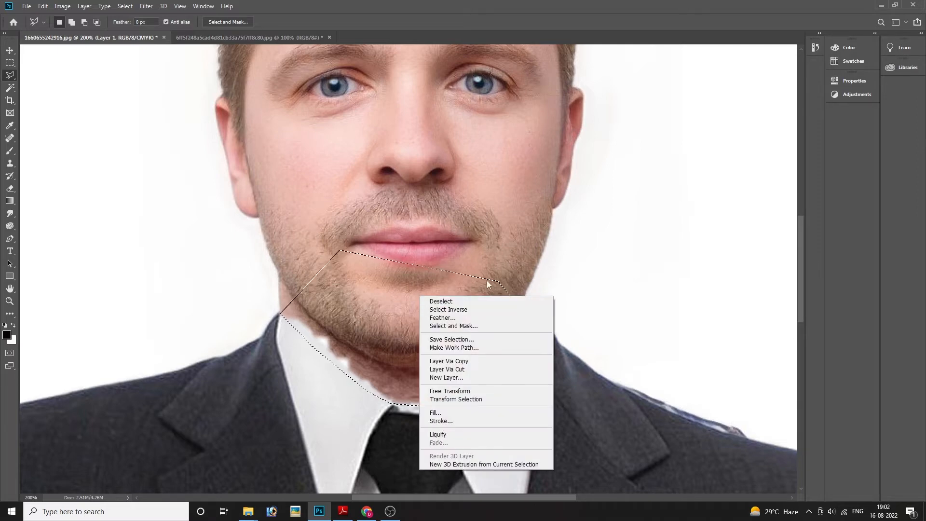
pyautogui.click(441, 317)
pyautogui.click(511, 161)
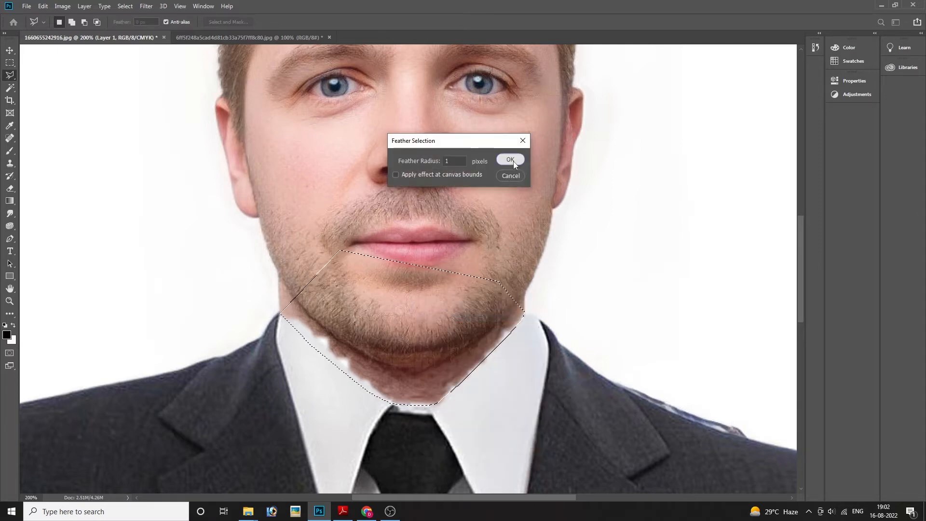
pyautogui.hotkey('ctrl', 'd')
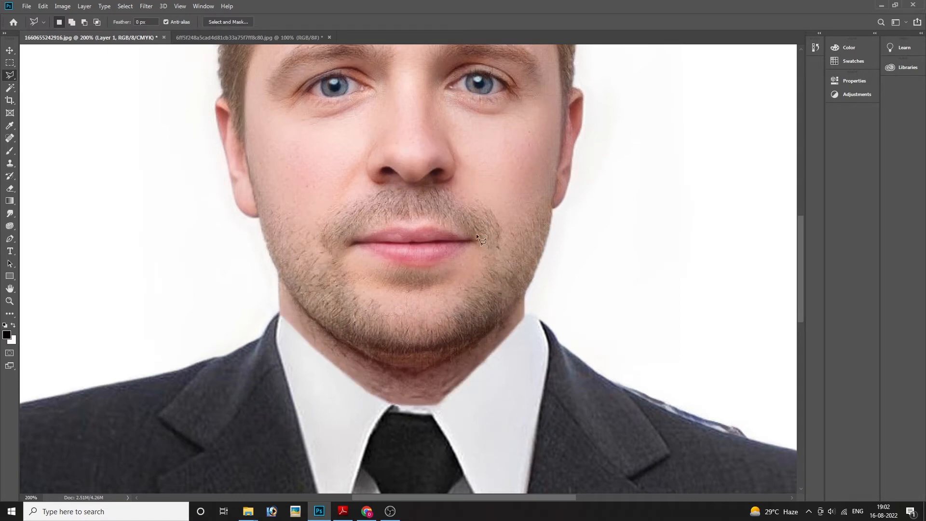
# Select the area around the right-hand collar tip and Liquify the tip inward against the neck with a size 64 brush.
pyautogui.moveTo(593, 339); pyautogui.dragTo(522, 286)
pyautogui.hotkey('ctrl', '-')
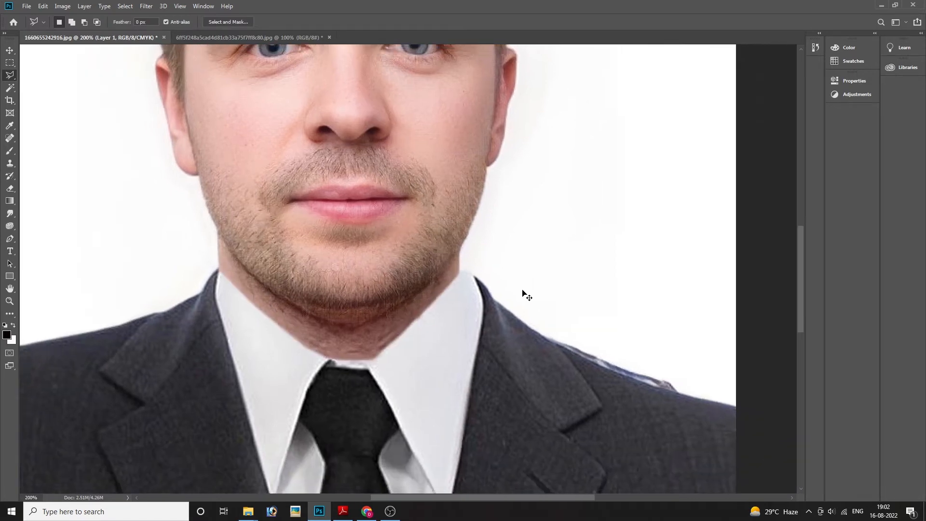
pyautogui.hotkey('ctrl', '+')
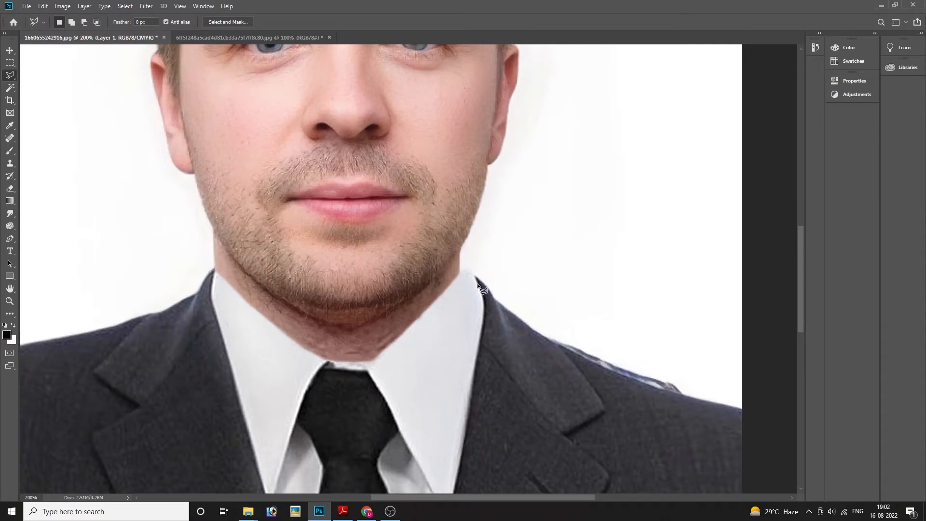
pyautogui.click(9, 63)
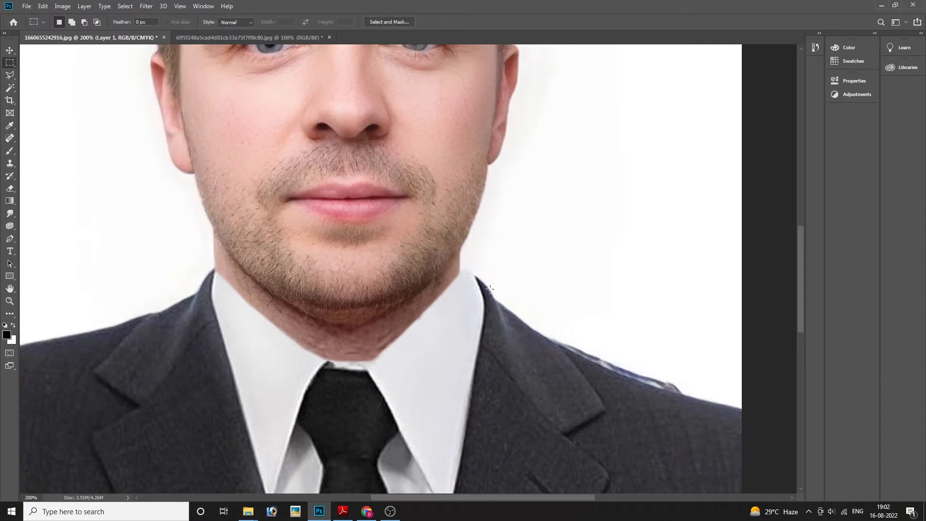
pyautogui.moveTo(437, 250); pyautogui.dragTo(583, 371)
pyautogui.hotkey('shift', 'ctrl', 'x')
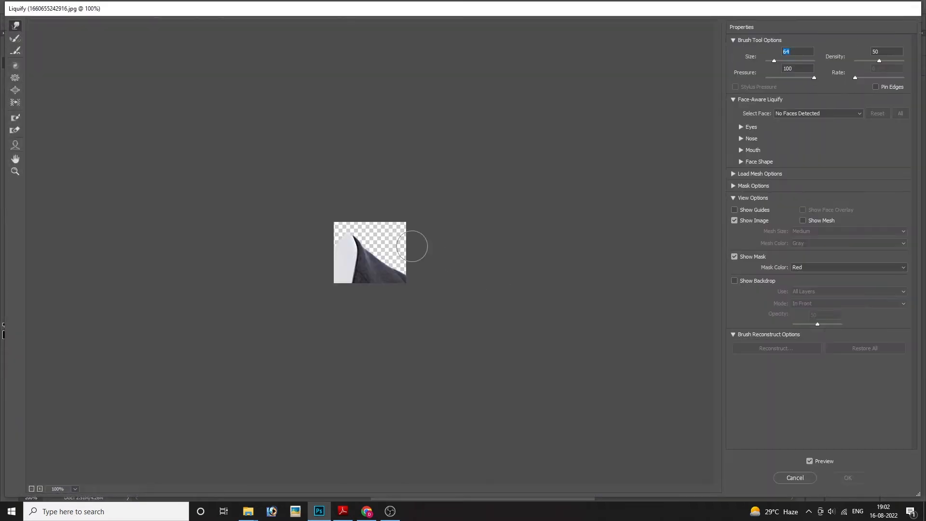
pyautogui.moveTo(362, 231); pyautogui.dragTo(353, 237)
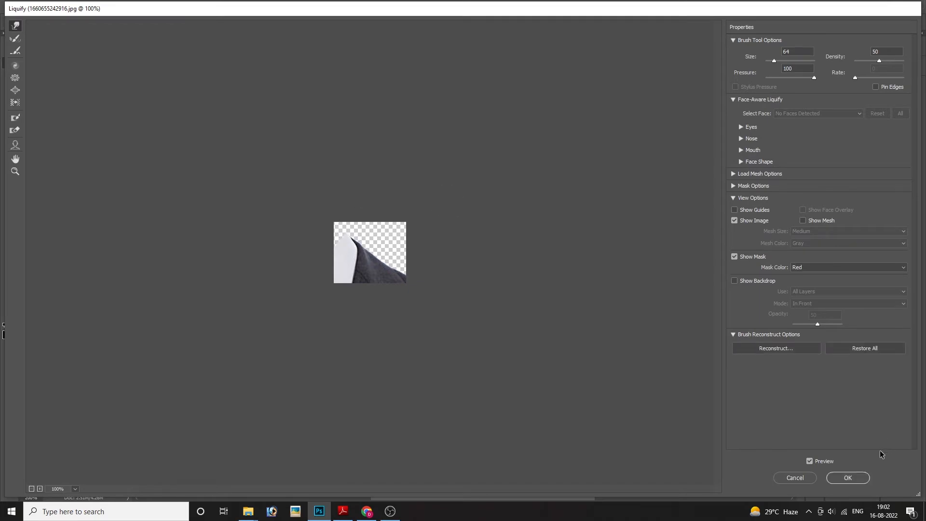
pyautogui.click(848, 478)
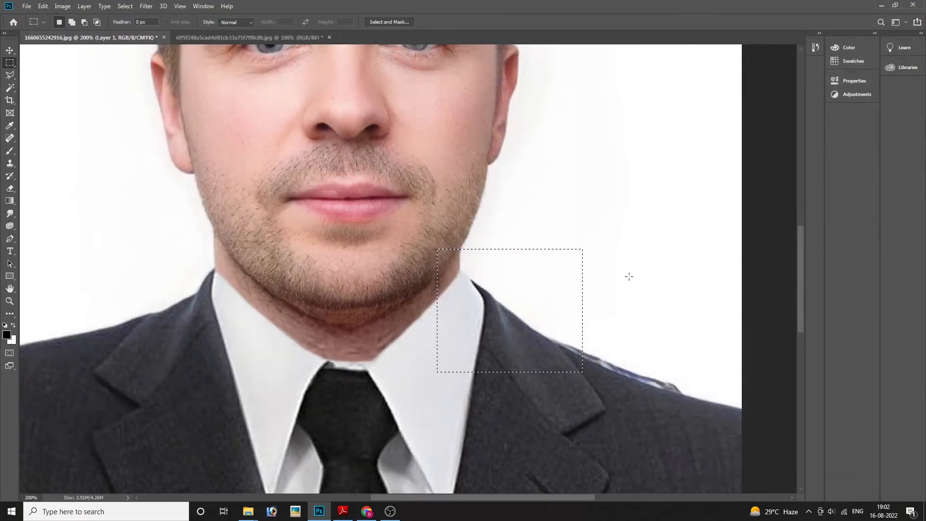
# Reselect the right-hand collar and lapel area, refine the boundary between them with Liquify, and deselect.
pyautogui.hotkey('ctrl', '-')
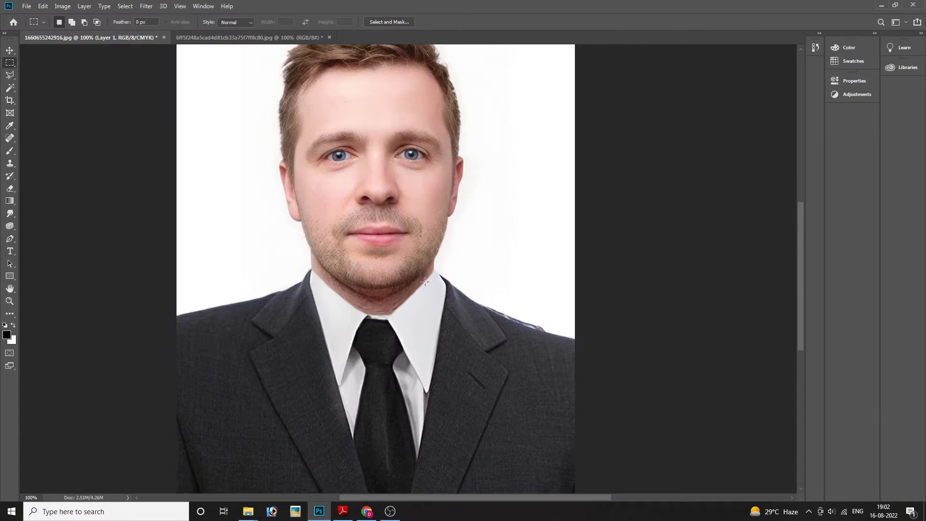
pyautogui.moveTo(398, 258); pyautogui.dragTo(482, 333)
pyautogui.hotkey('ctrl', 'shift', 'x')
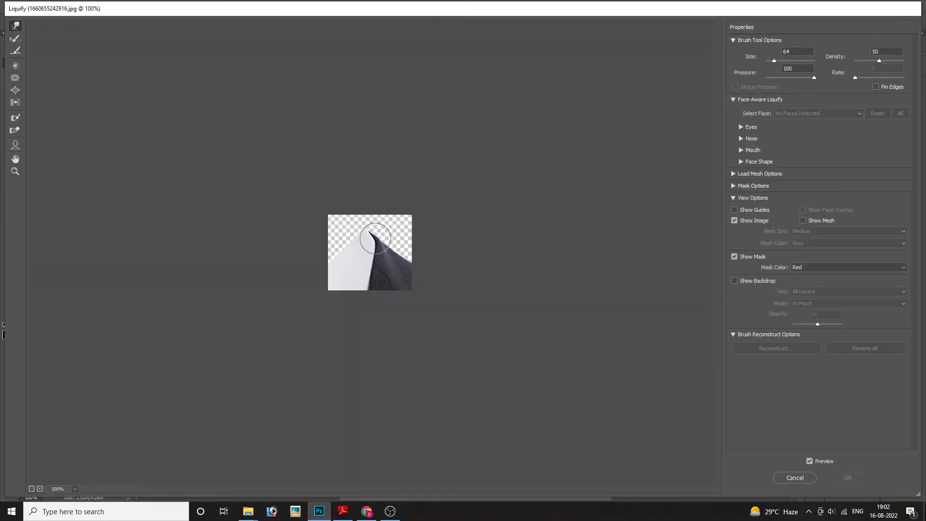
pyautogui.moveTo(374, 238); pyautogui.dragTo(380, 243)
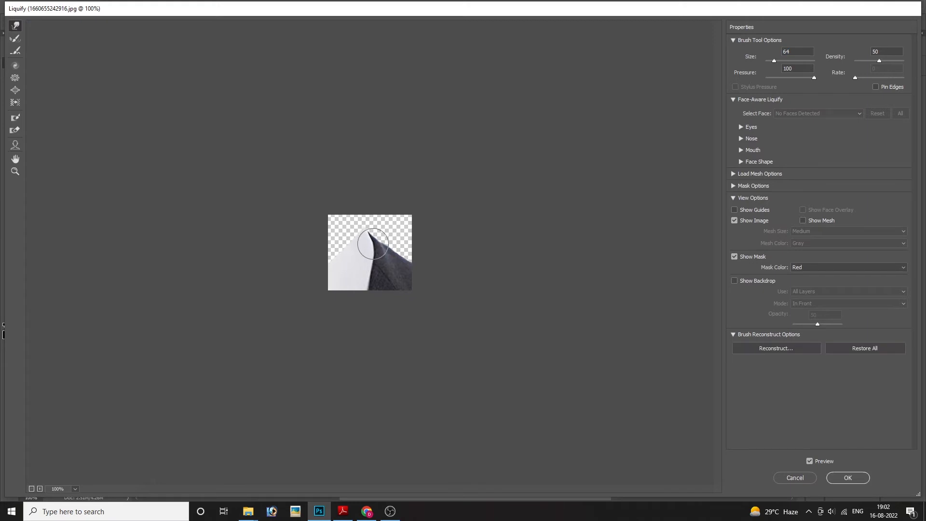
pyautogui.click(848, 477)
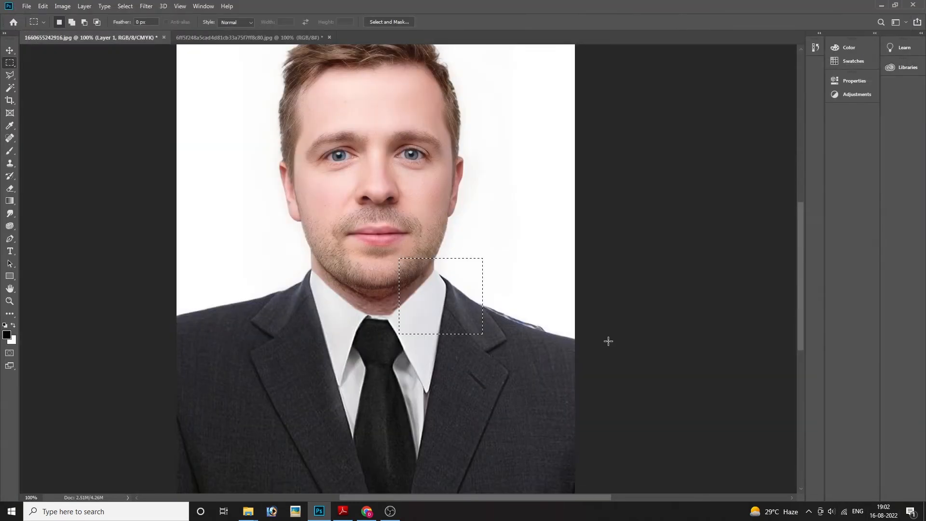
pyautogui.hotkey('ctrl', 'd')
# On the Background layer, Liquify the plaid shirt's right-hand shoulder down beneath the suit with a size 144 brush, then deselect.
pyautogui.keyDown('ctrl'); pyautogui.rightClick(371, 224); pyautogui.keyUp('ctrl')
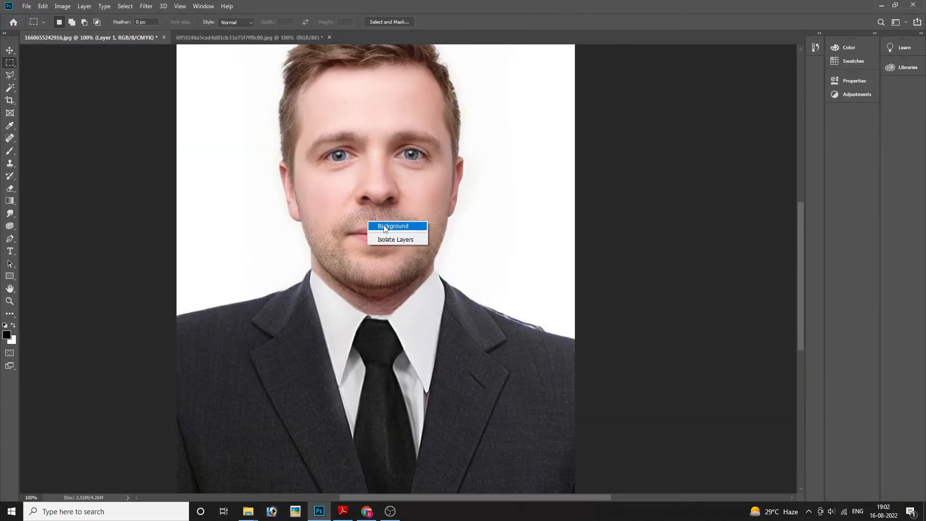
pyautogui.click(390, 240)
pyautogui.moveTo(195, 255); pyautogui.dragTo(636, 393)
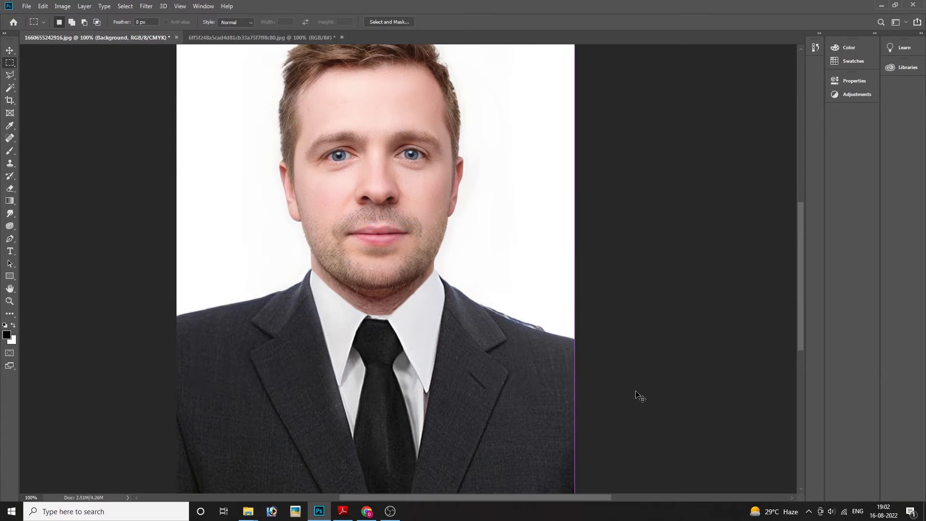
pyautogui.hotkey('ctrl', 'shift', 'x')
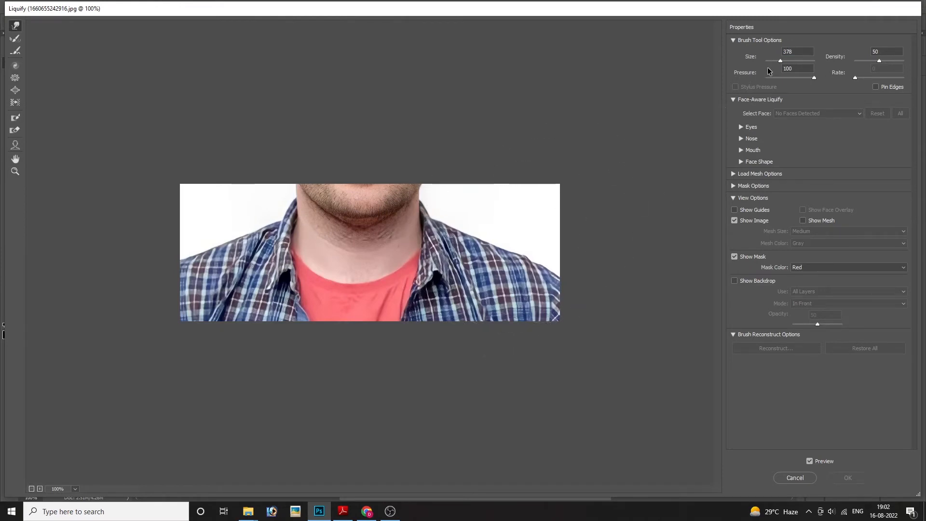
pyautogui.moveTo(779, 61); pyautogui.dragTo(775, 60)
pyautogui.moveTo(484, 235)
pyautogui.mouseDown()
pyautogui.moveTo(522, 242)
pyautogui.moveTo(531, 260)
pyautogui.mouseUp()
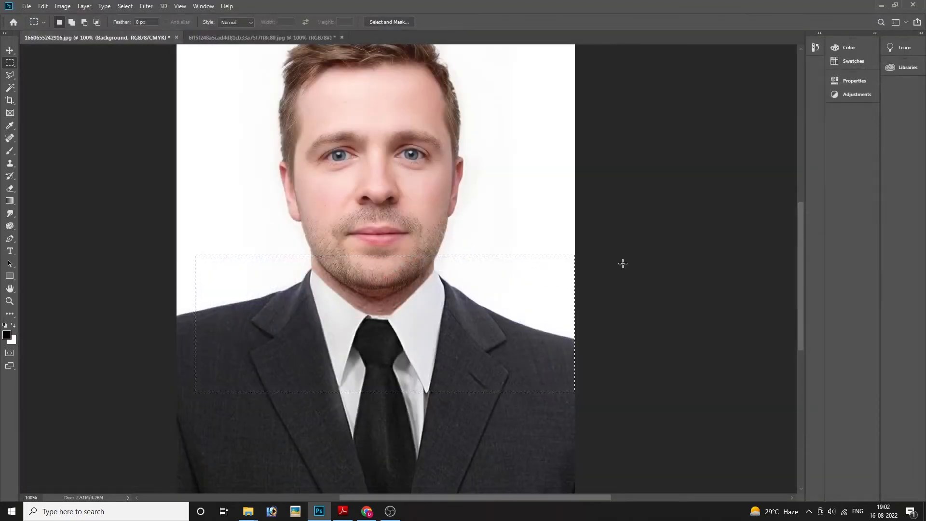
pyautogui.click(623, 263)
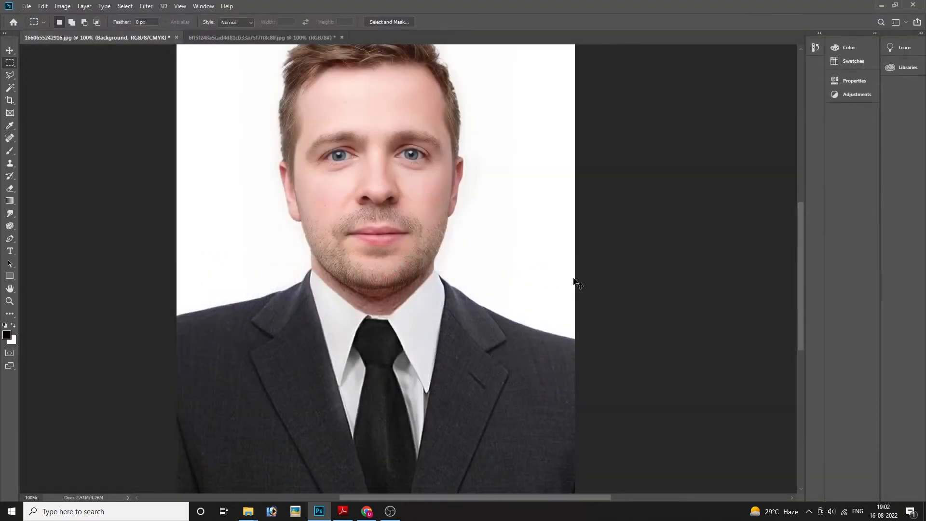
pyautogui.hotkey('ctrl', '-')
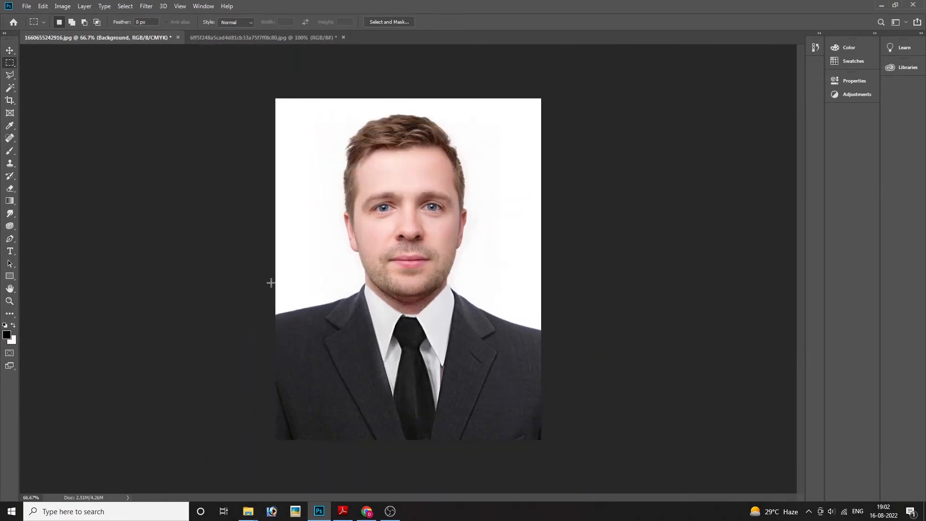
pyautogui.moveTo(256, 272); pyautogui.dragTo(585, 364)
pyautogui.hotkey('ctrl', 'shift', 'x')
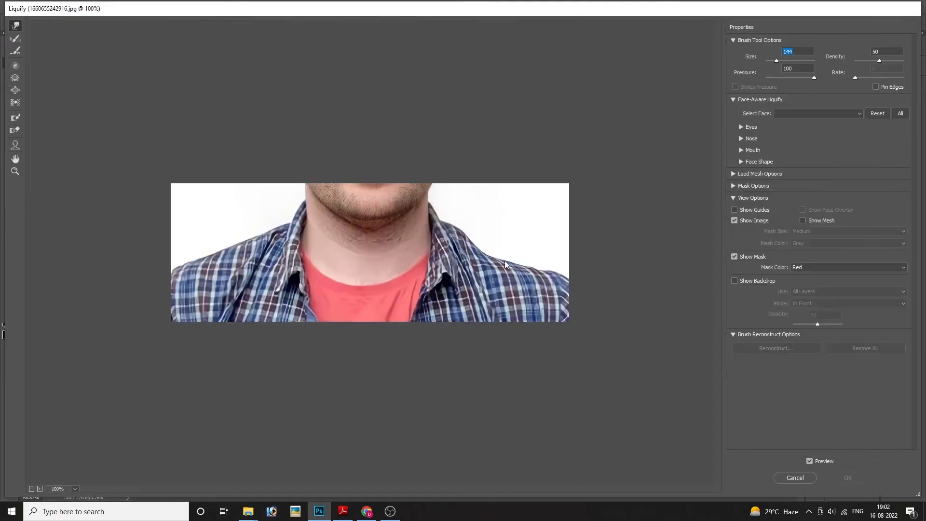
pyautogui.click(842, 477)
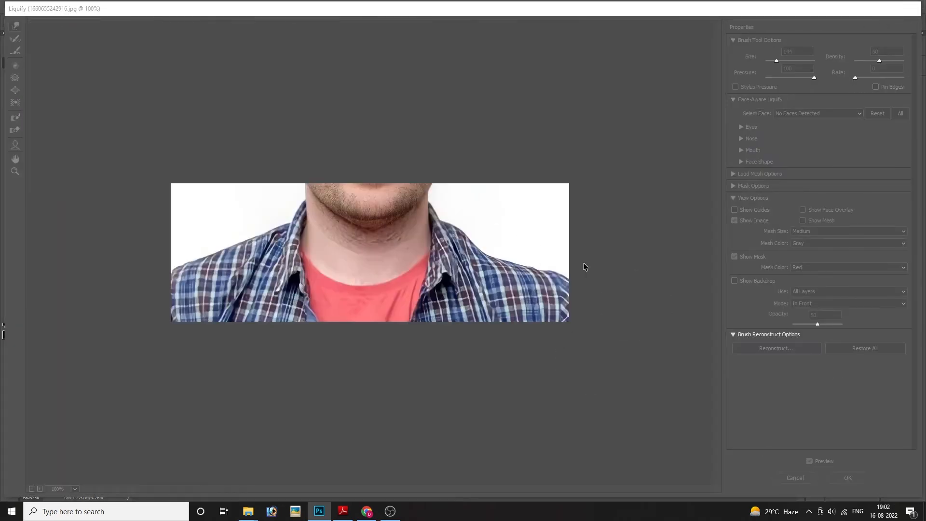
pyautogui.hotkey('ctrl', 'd')
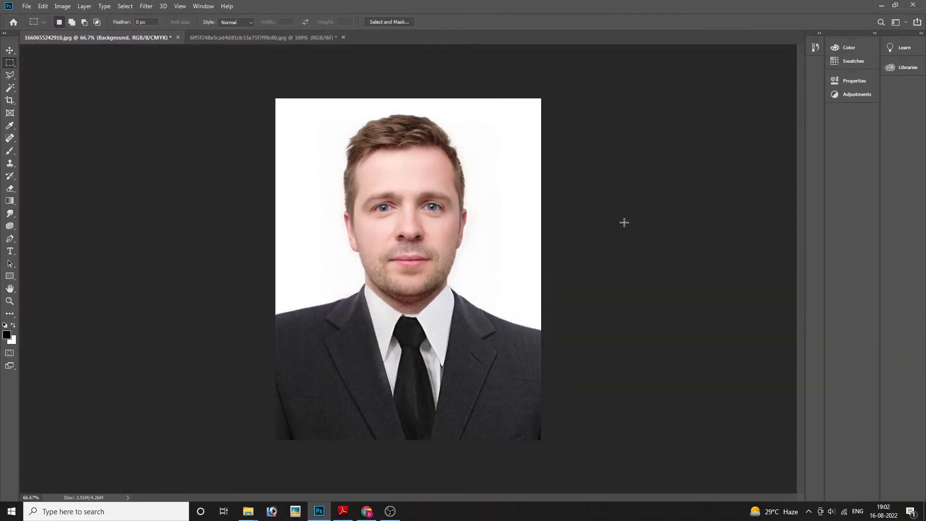
# Make the suit layer, Layer 1, the active layer.
pyautogui.rightClick(497, 347)
pyautogui.click(506, 351)
# Select a band across the suit's shoulders, try to Liquify the right-hand shoulder upward with a size 340 brush, and deselect.
pyautogui.moveTo(250, 259); pyautogui.dragTo(645, 345)
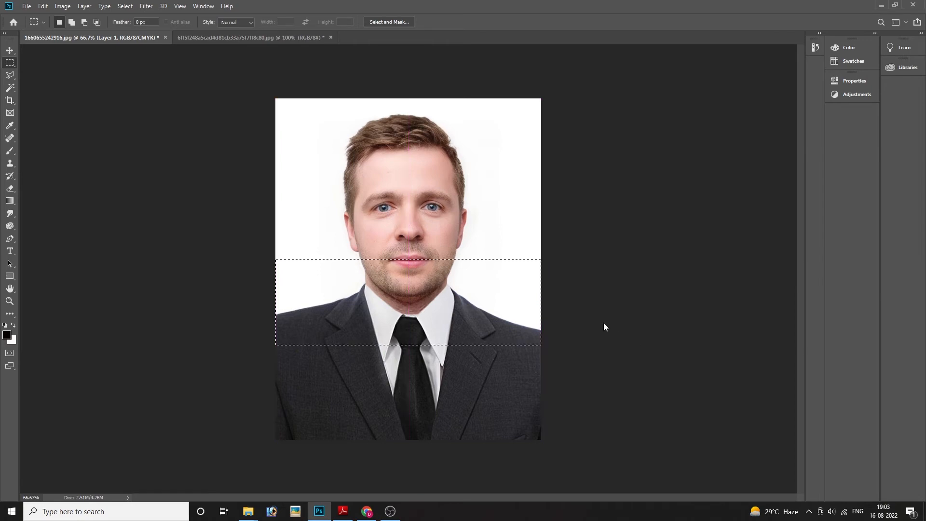
pyautogui.hotkey('ctrl', 'shift', 'x')
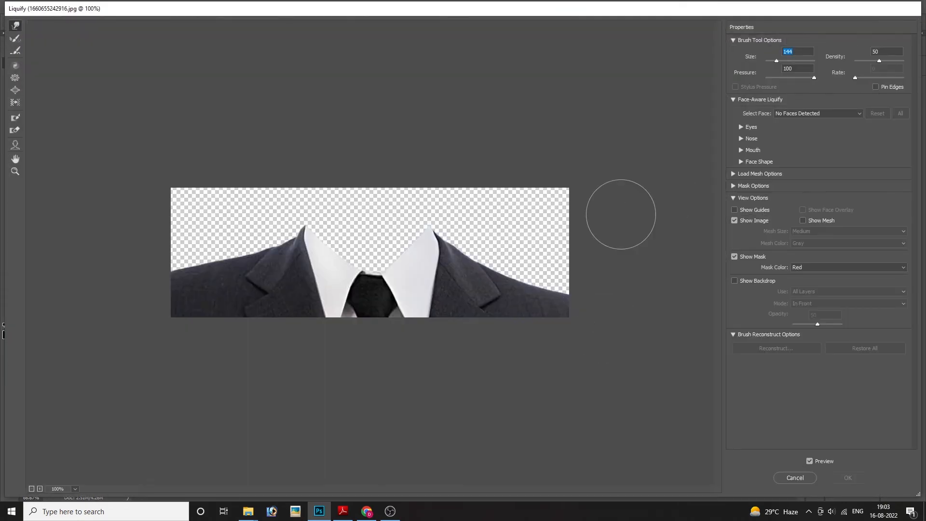
pyautogui.moveTo(784, 62); pyautogui.dragTo(779, 59)
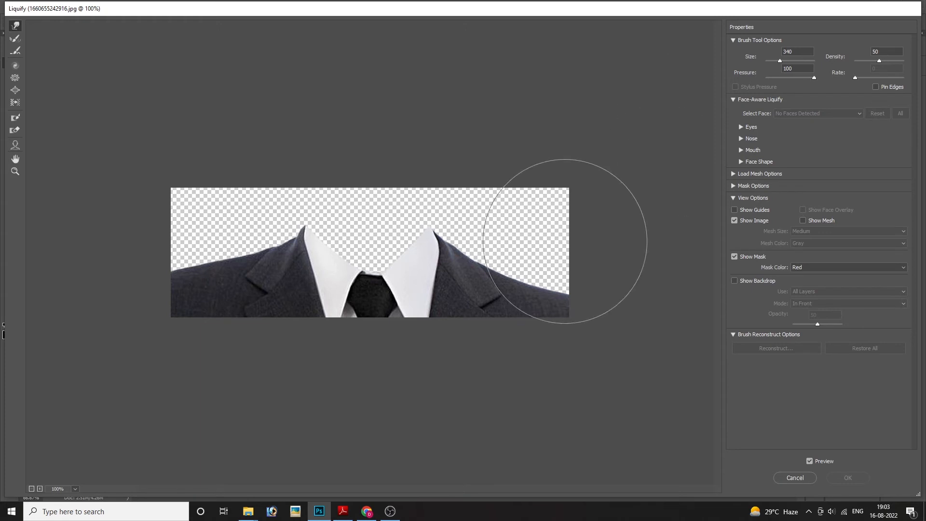
pyautogui.moveTo(519, 246)
pyautogui.mouseDown()
pyautogui.moveTo(527, 223)
pyautogui.moveTo(526, 238)
pyautogui.mouseUp()
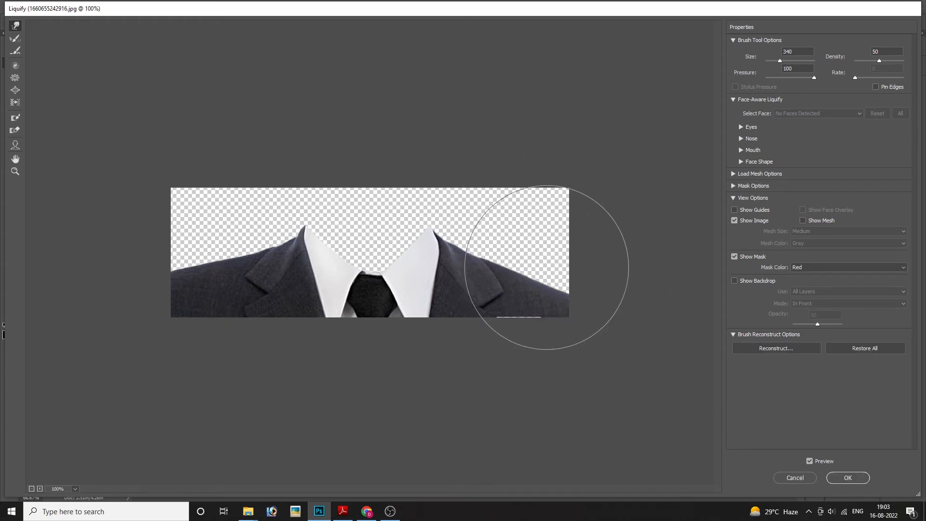
pyautogui.moveTo(546, 268); pyautogui.dragTo(548, 265)
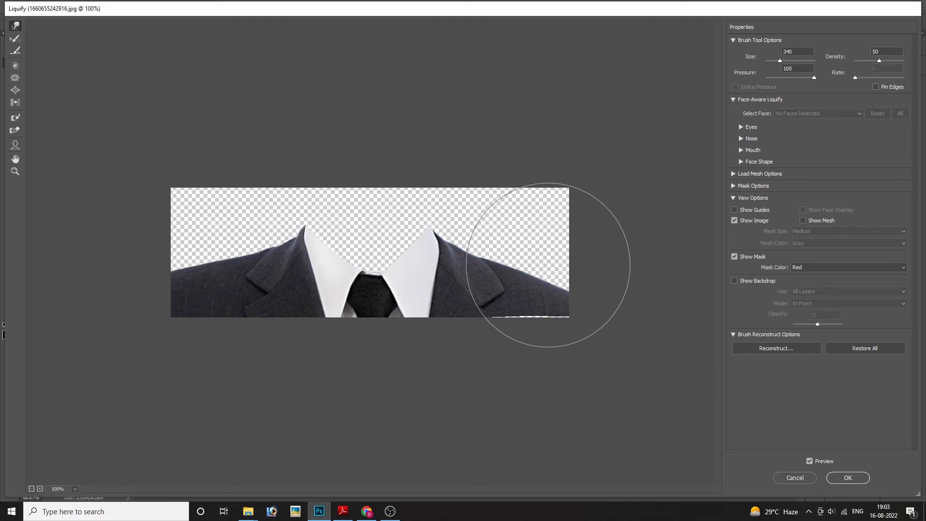
pyautogui.click(847, 477)
pyautogui.hotkey('ctrl', 'd')
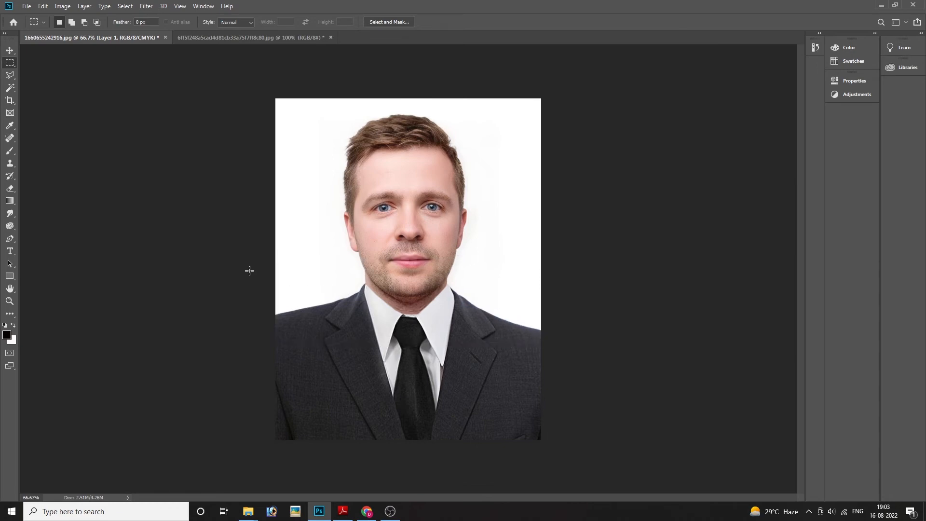
# Select the whole suit from the chin to the photo's lower edge, try raising the right-hand shoulder with Liquify, and deselect.
pyautogui.moveTo(249, 271); pyautogui.dragTo(654, 482)
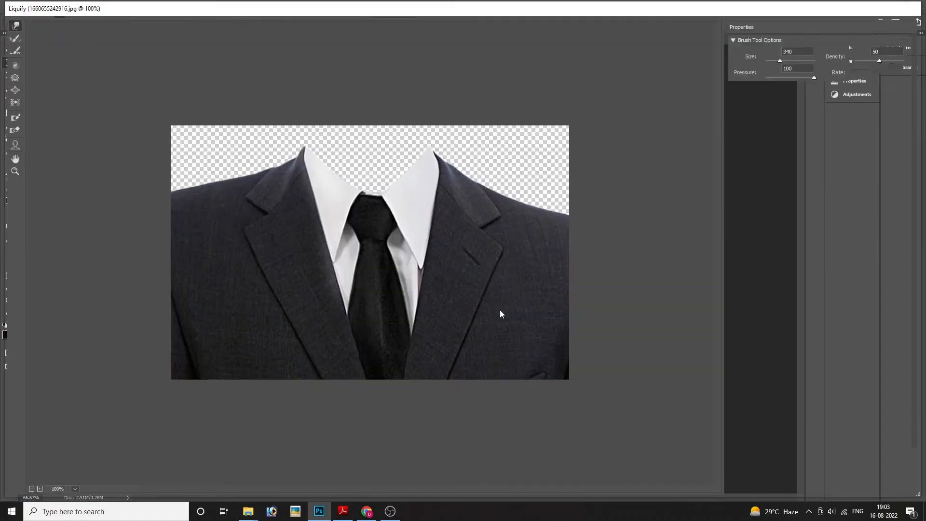
pyautogui.moveTo(512, 192); pyautogui.dragTo(566, 184)
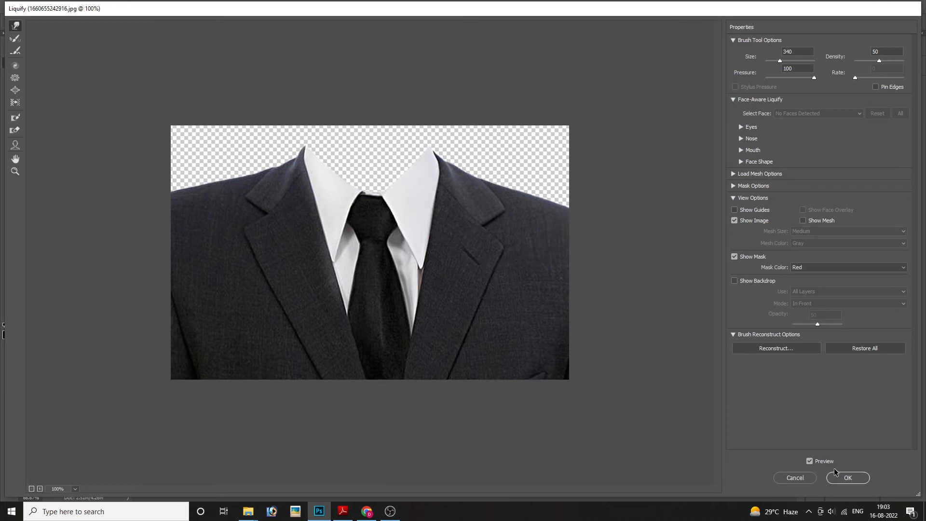
pyautogui.click(847, 478)
pyautogui.hotkey('ctrl', 'd')
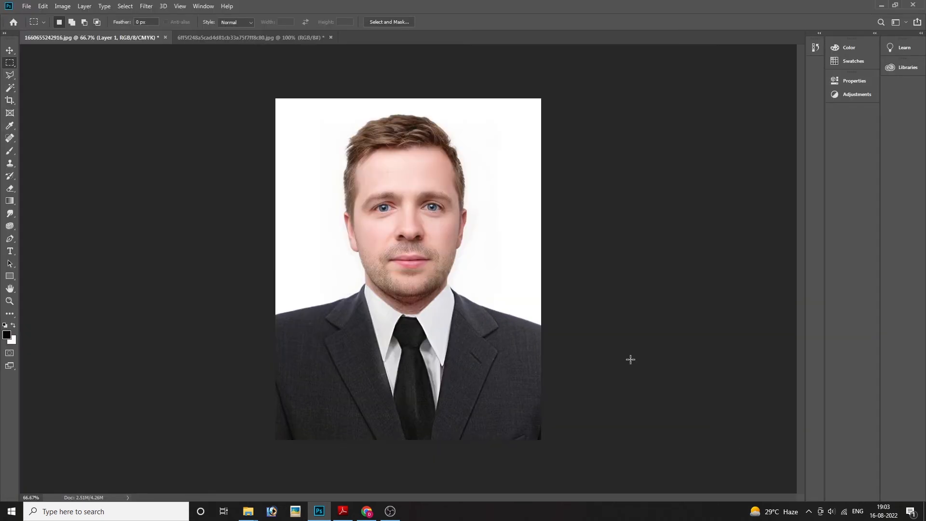
pyautogui.moveTo(243, 273); pyautogui.dragTo(624, 338)
pyautogui.hotkey('shift', 'ctrl', 'x')
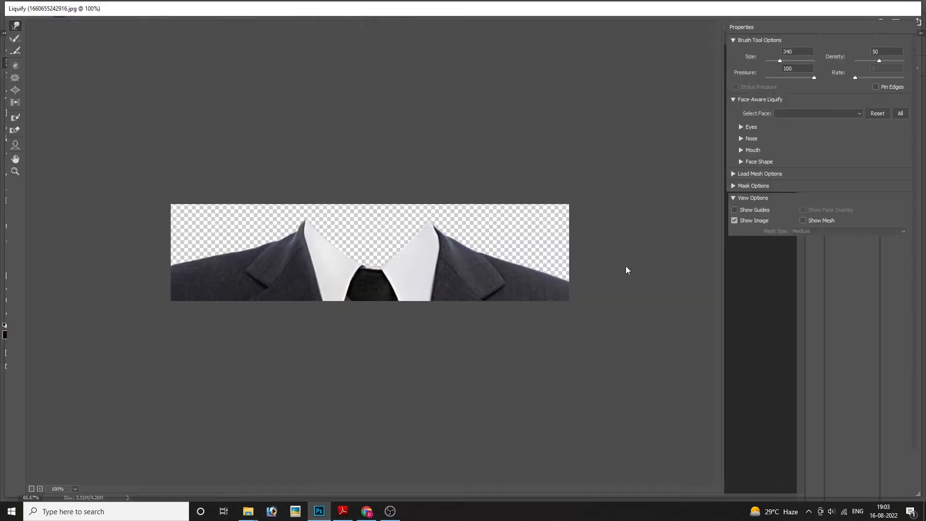
pyautogui.click(794, 479)
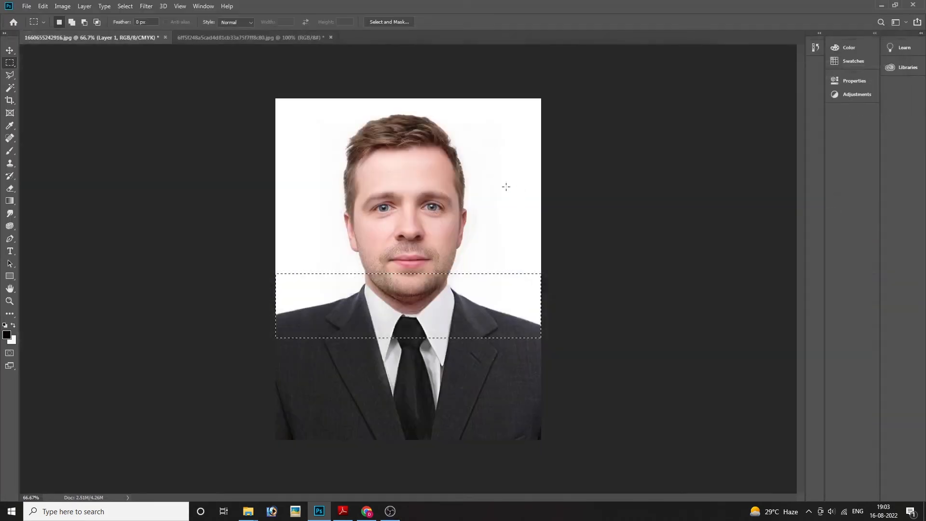
# Reselect the whole suit area and try to Liquify the right-hand shoulder higher, with a slight touch to the left-hand one.
pyautogui.moveTo(228, 256); pyautogui.dragTo(699, 516)
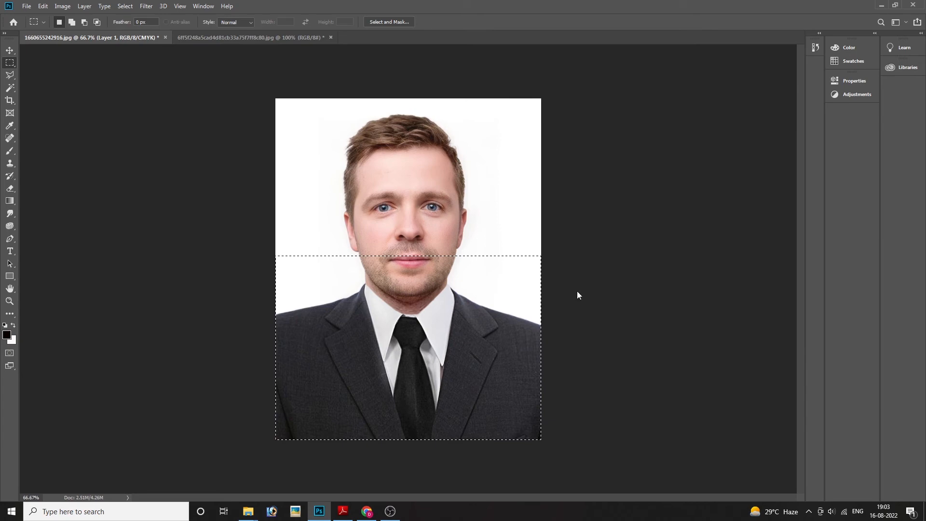
pyautogui.hotkey('shift', 'ctrl', 'x')
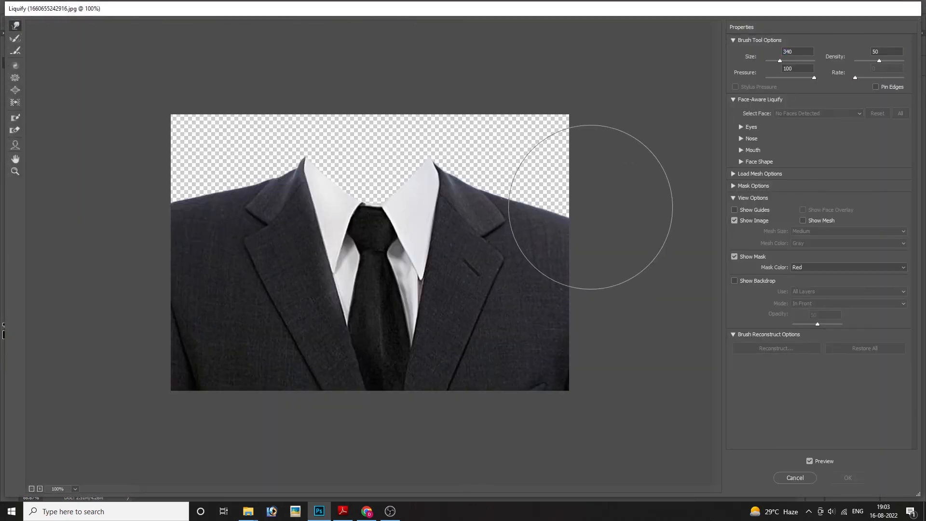
pyautogui.moveTo(600, 200); pyautogui.dragTo(527, 161)
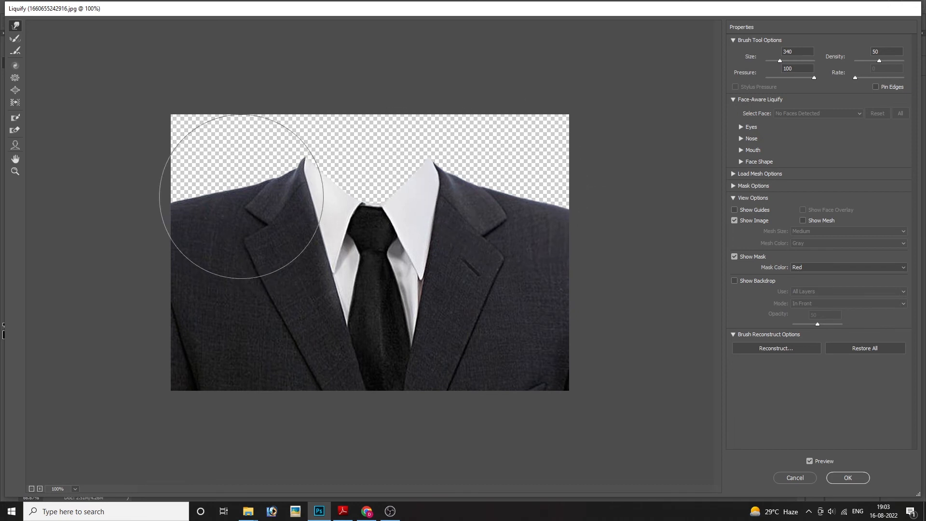
pyautogui.moveTo(244, 173); pyautogui.dragTo(241, 172)
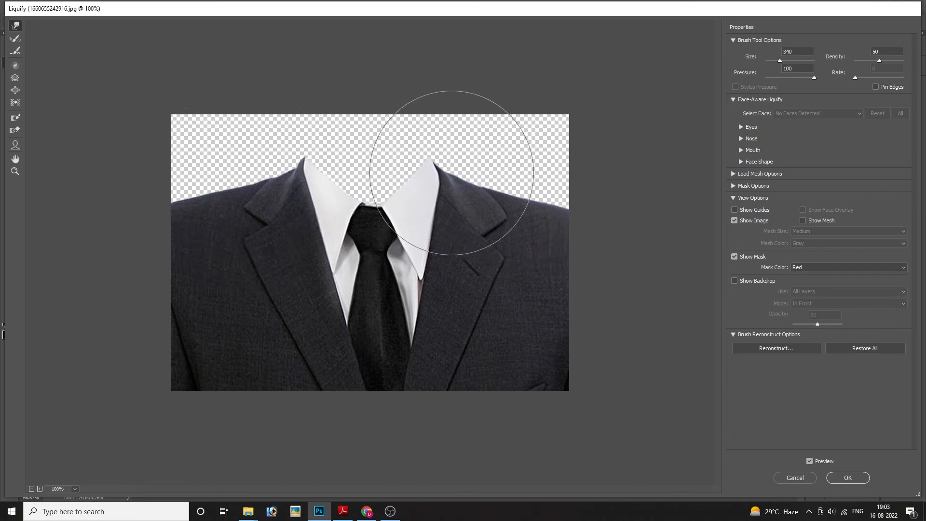
pyautogui.click(847, 477)
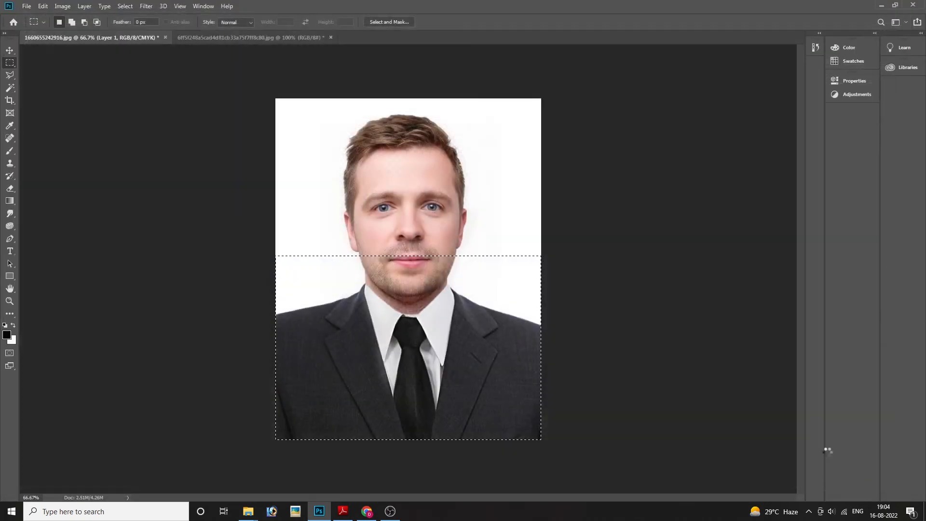
# Step back and forth through the history to compare the shoulder versions, and undo the Liquify edits to the suit's shoulders.
pyautogui.click(681, 320)
pyautogui.hotkey('ctrl', 'z')
pyautogui.hotkey('ctrl', 'z')
pyautogui.hotkey('ctrl', 'z')
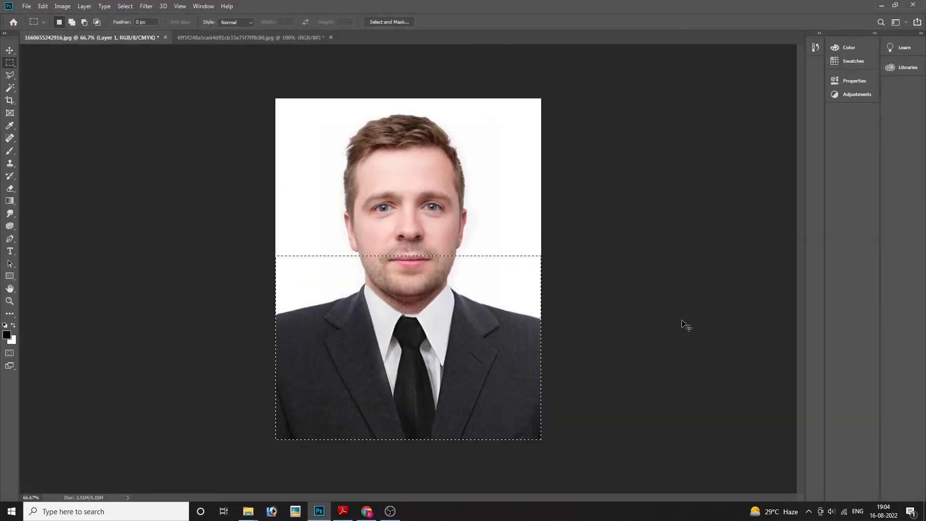
pyautogui.hotkey('ctrl', 'z')
pyautogui.hotkey('ctrl', 'shift', 'z')
pyautogui.hotkey('ctrl', 'shift', 'z')
pyautogui.hotkey('ctrl', 'shift', 'z')
pyautogui.hotkey('ctrl', 'shift', 'z')
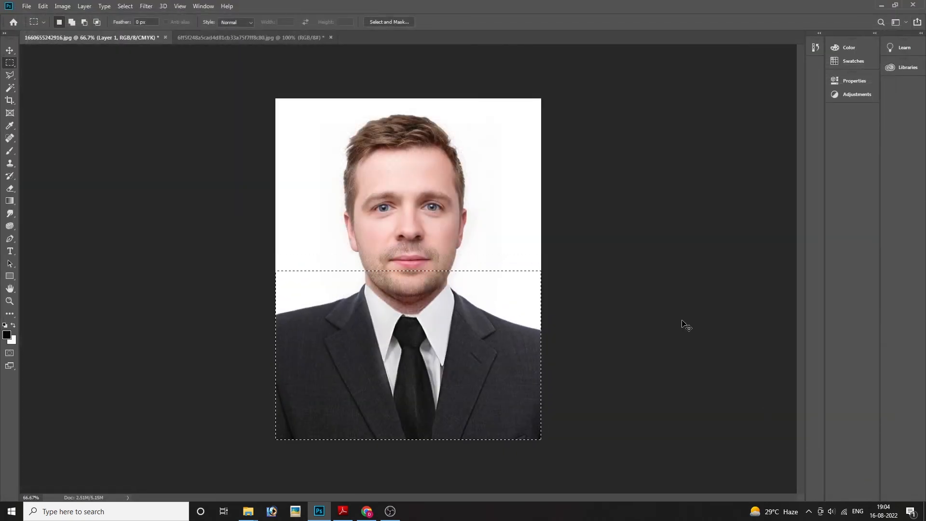
pyautogui.hotkey('ctrl', 'z')
pyautogui.hotkey('ctrl', 'shift', 'z')
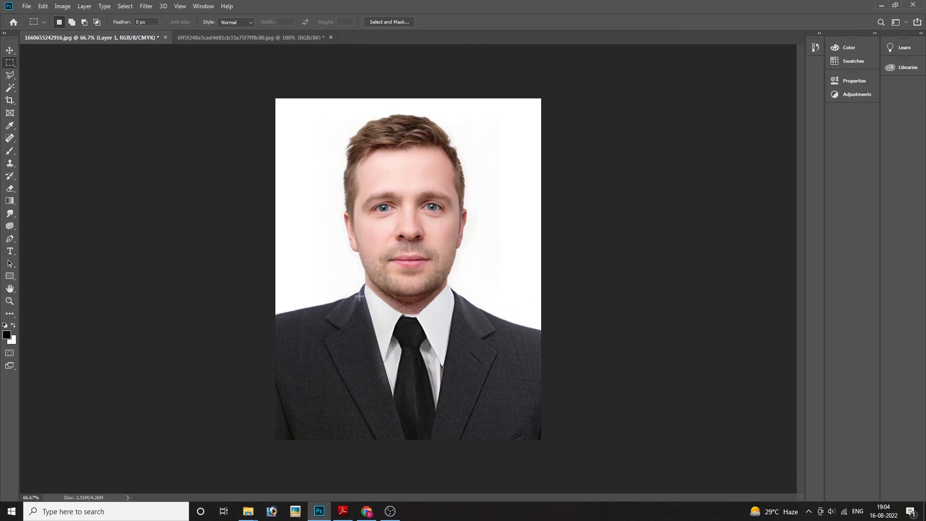
# Select the whole suit area and Liquify the right-hand shoulder slightly up and the left-hand shoulder down with the size 340 brush.
pyautogui.moveTo(529, 441); pyautogui.dragTo(273, 248)
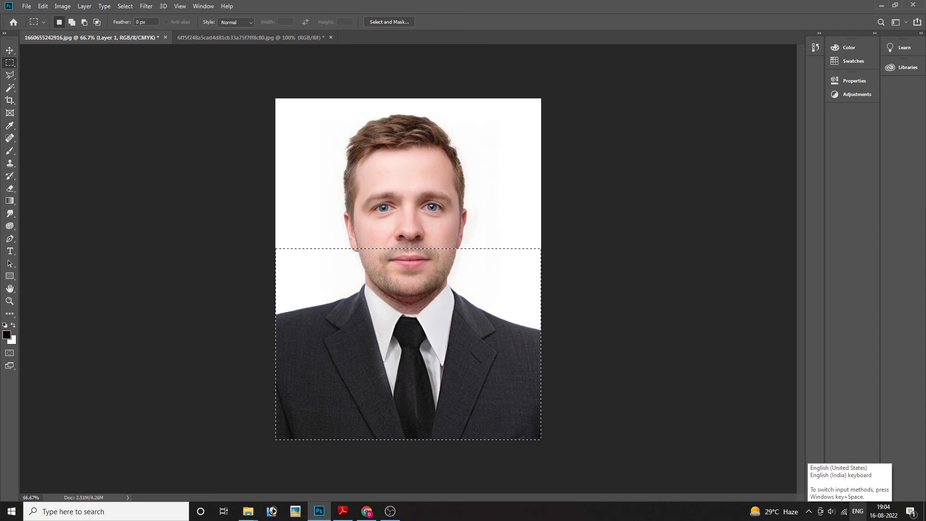
pyautogui.hotkey('ctrl', 'shift', 'x')
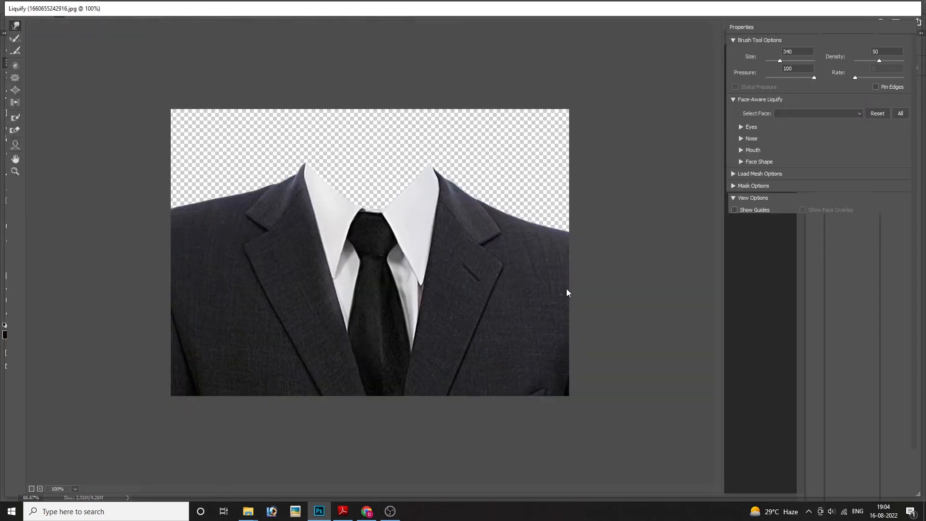
pyautogui.moveTo(542, 176)
pyautogui.mouseDown()
pyautogui.moveTo(580, 190)
pyautogui.moveTo(585, 184)
pyautogui.moveTo(539, 166)
pyautogui.mouseUp()
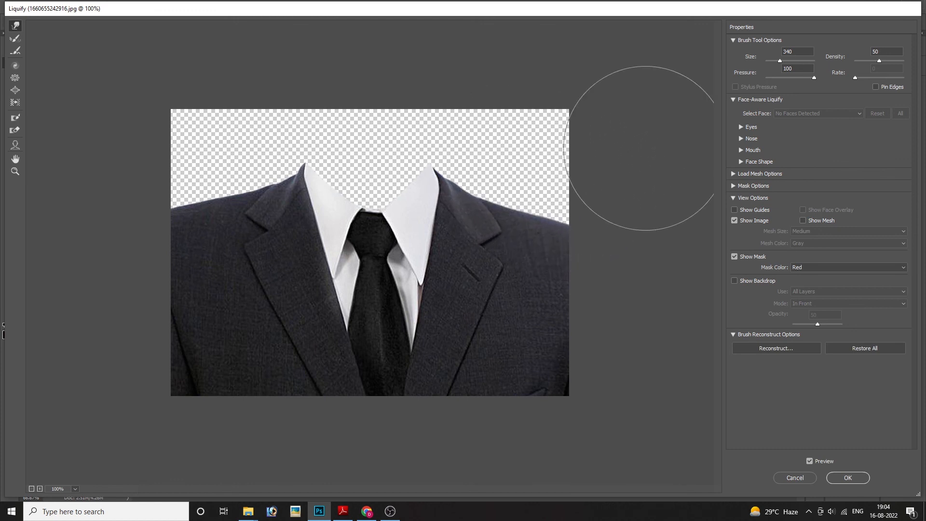
pyautogui.moveTo(186, 177)
pyautogui.mouseDown()
pyautogui.moveTo(187, 187)
pyautogui.moveTo(153, 199)
pyautogui.mouseUp()
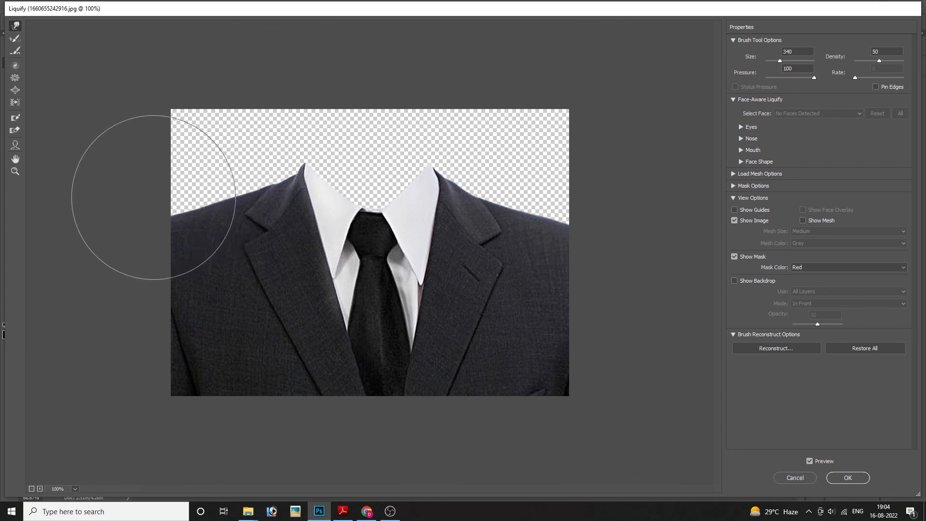
pyautogui.moveTo(199, 170); pyautogui.dragTo(199, 176)
pyautogui.moveTo(141, 199); pyautogui.dragTo(140, 202)
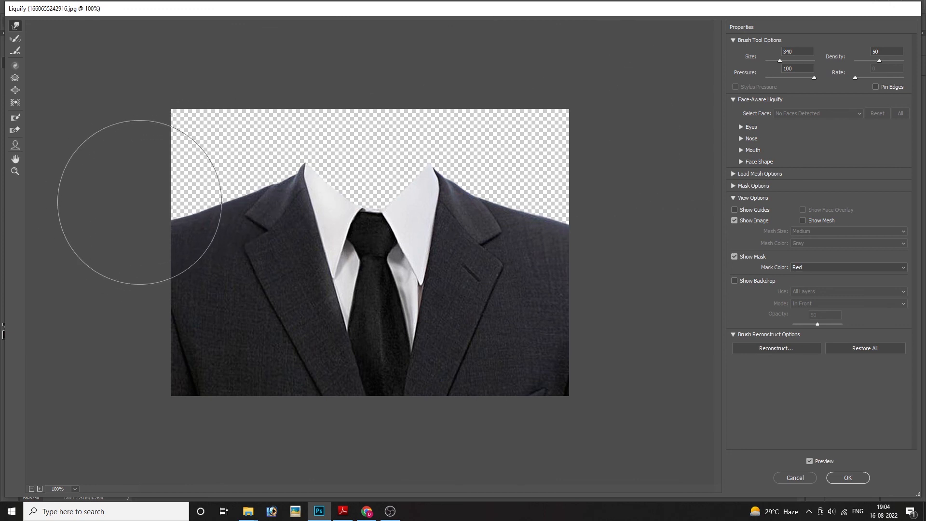
pyautogui.click(847, 478)
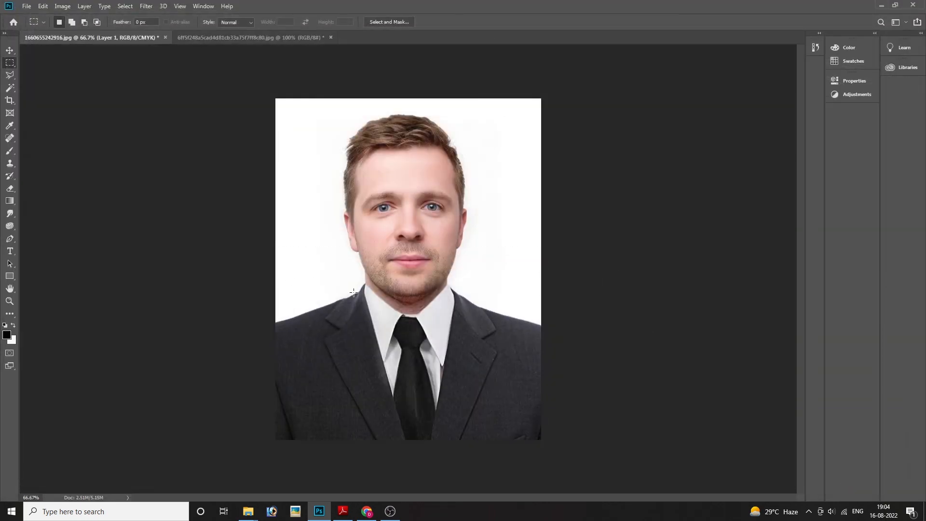
pyautogui.hotkey('ctrl', '-')
pyautogui.hotkey('ctrl', '-')
pyautogui.hotkey('ctrl', '+')
pyautogui.hotkey('ctrl', '+')
pyautogui.hotkey('ctrl', '+')
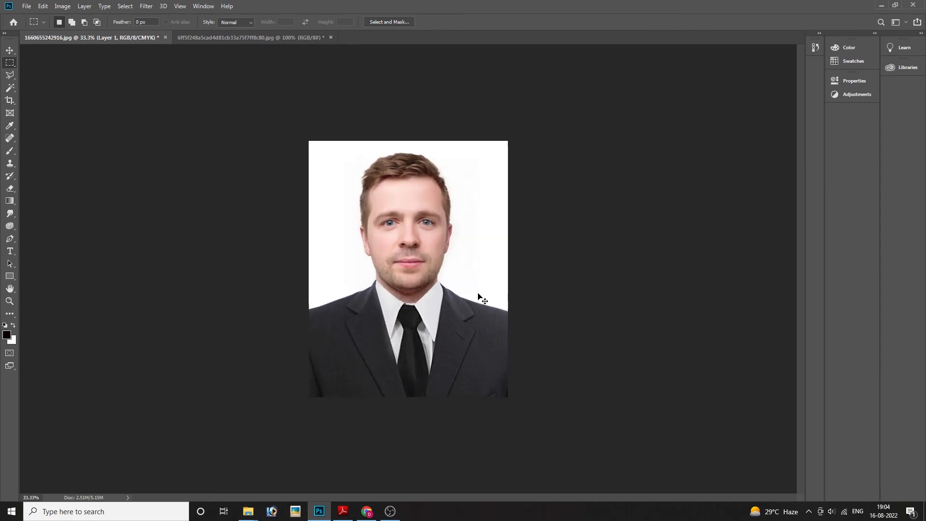